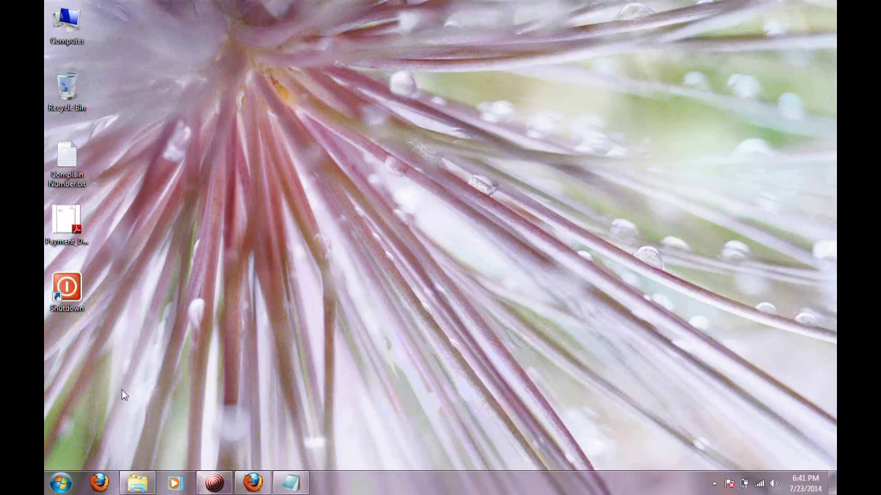
- Open and close the Start menu, then select the existing Shutdown desktop shortcut
{"action": "left_click", "coordinate": [59, 485]}
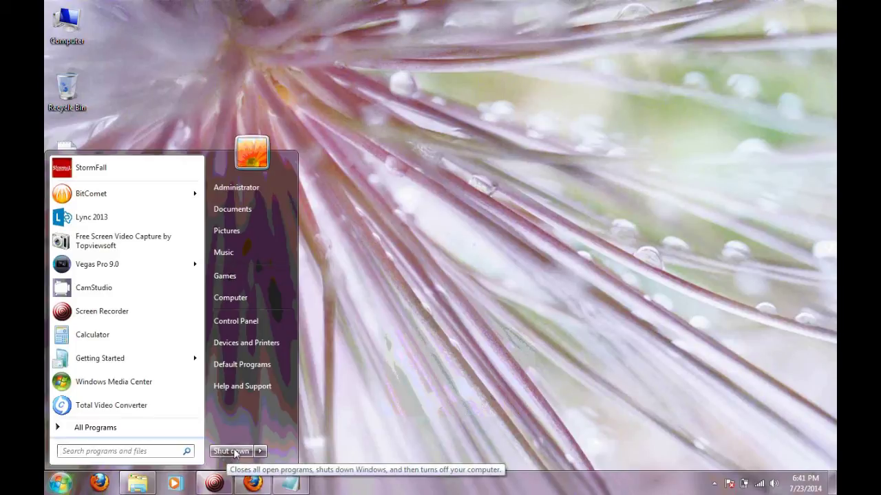
{"action": "left_click", "coordinate": [330, 399]}
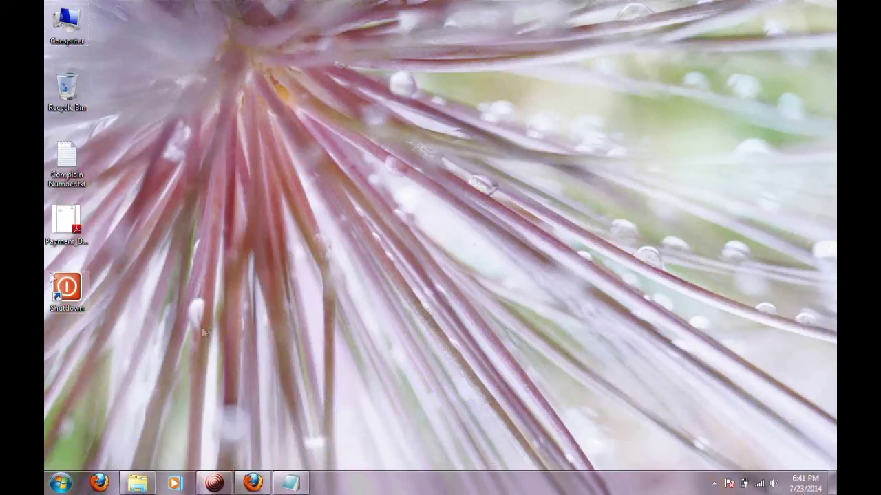
{"action": "left_click_drag", "start_coordinate": [45, 254], "coordinate": [99, 325]}
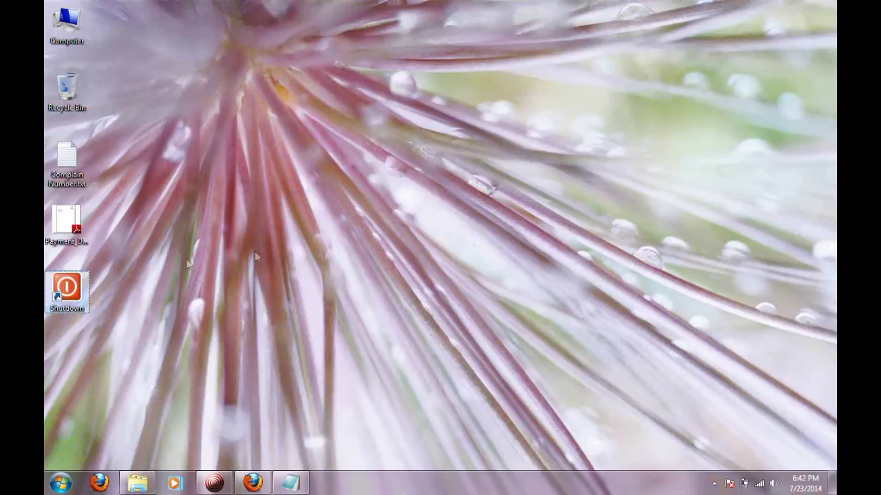
- Create a new desktop shortcut via New > Shortcut and move the wizard right
{"action": "right_click", "coordinate": [287, 207]}
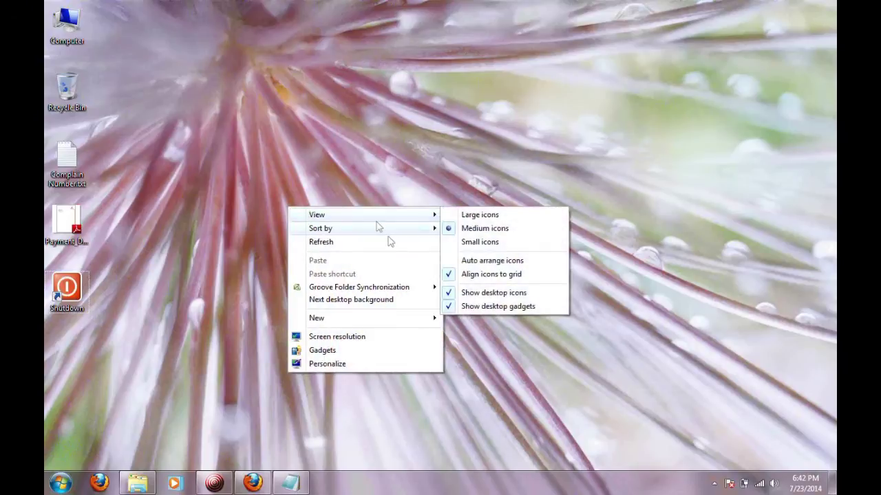
{"action": "mouse_move", "coordinate": [366, 318]}
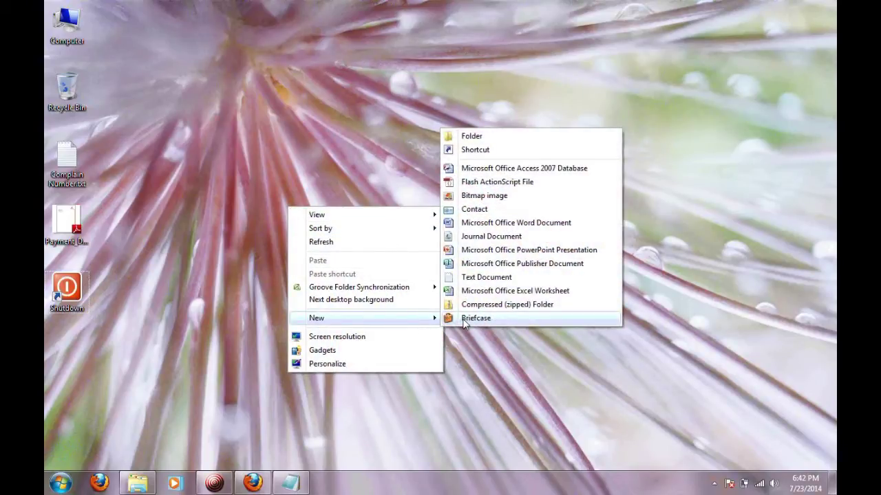
{"action": "left_click", "coordinate": [488, 150]}
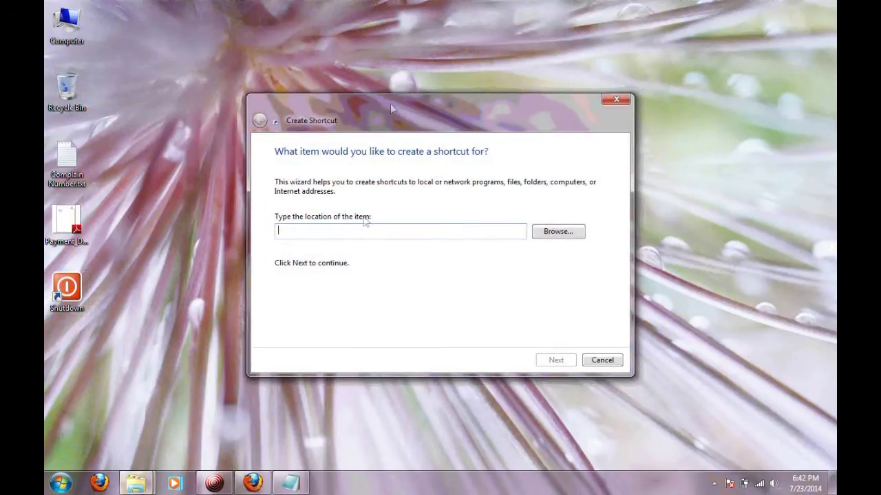
{"action": "left_click_drag", "start_coordinate": [370, 99], "coordinate": [452, 93]}
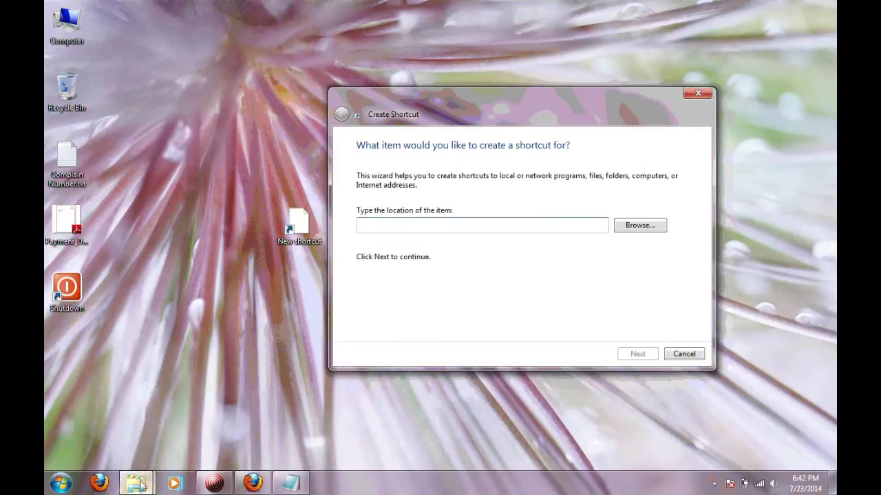
{"action": "mouse_move", "coordinate": [137, 483]}
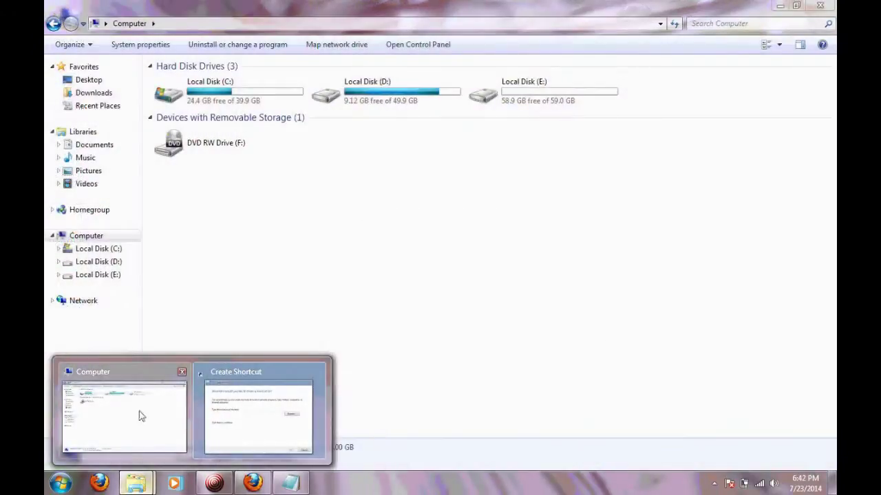
- Browse to Local Disk (C:) > Windows in Explorer and show it as Small Icons
{"action": "left_click", "coordinate": [139, 415]}
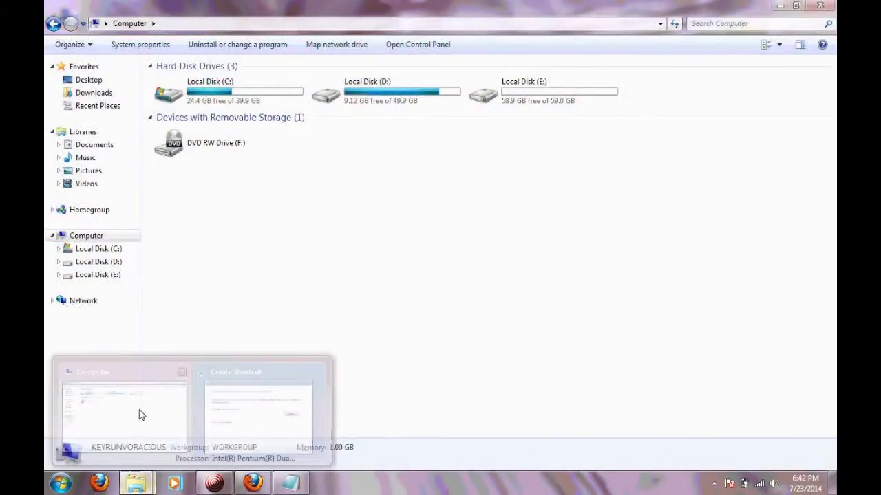
{"action": "double_click", "coordinate": [222, 101]}
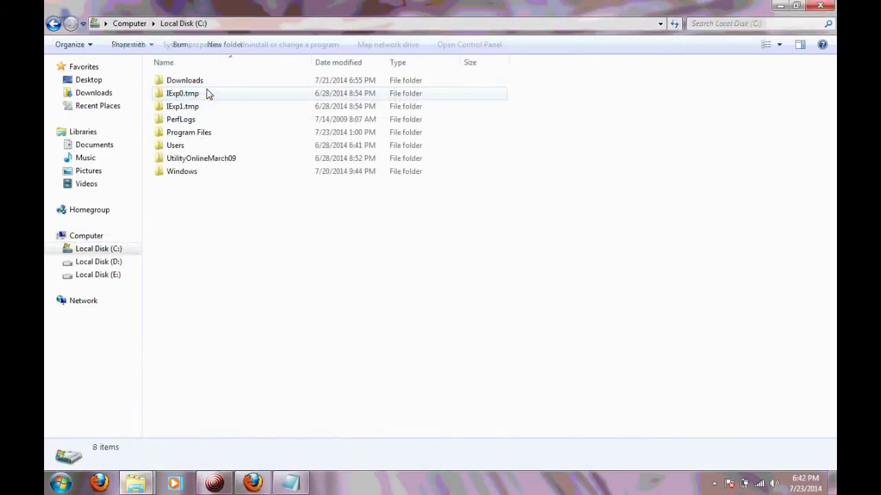
{"action": "left_click", "coordinate": [198, 172]}
{"action": "double_click", "coordinate": [198, 172]}
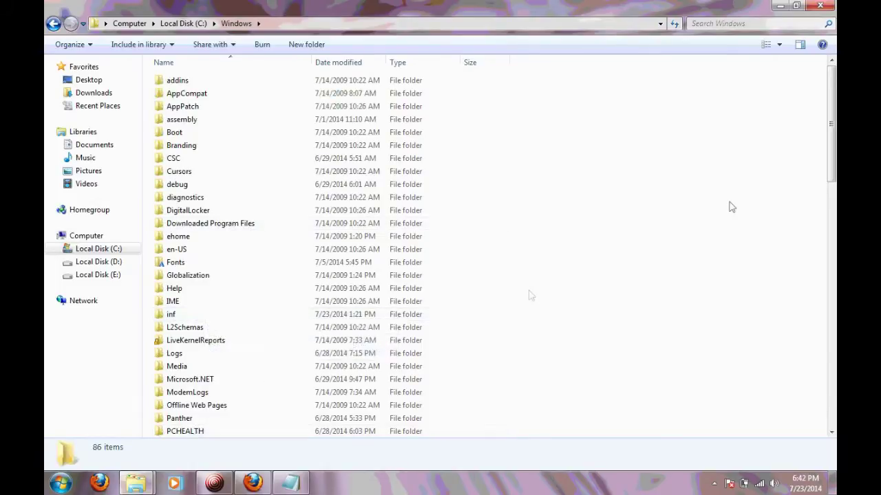
{"action": "left_click", "coordinate": [780, 45]}
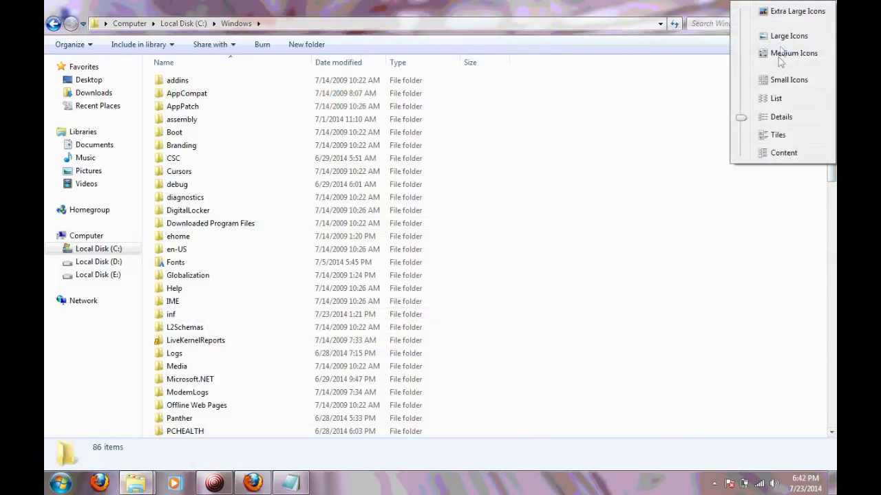
{"action": "left_click", "coordinate": [783, 83]}
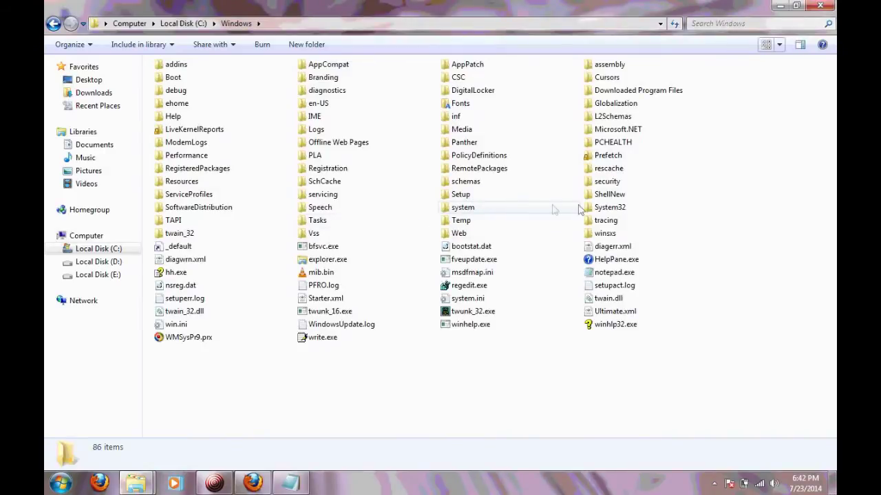
- Open System32 as Small Icons, find shutdown.exe by typing 'shu', then minimize Explorer
{"action": "double_click", "coordinate": [609, 207]}
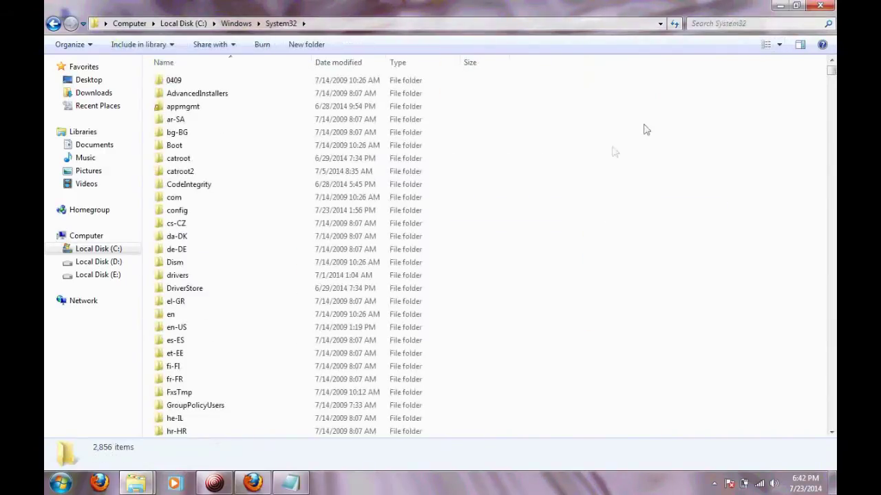
{"action": "left_click", "coordinate": [779, 44]}
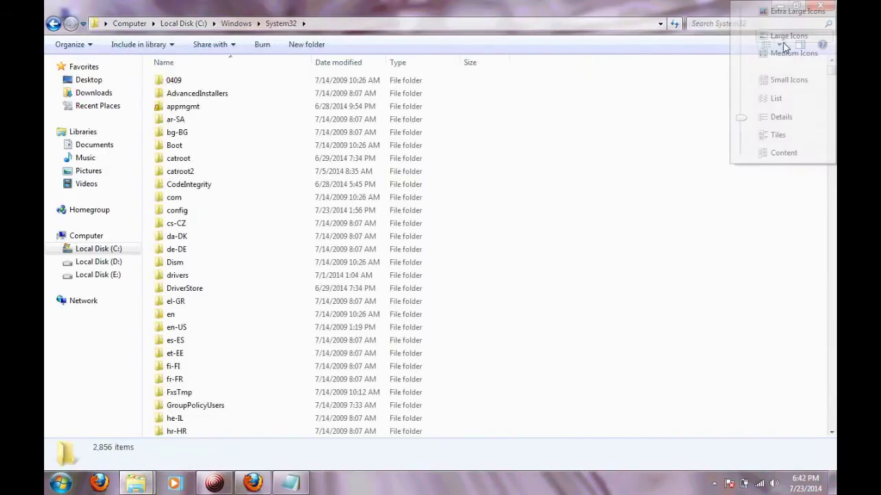
{"action": "left_click", "coordinate": [777, 80]}
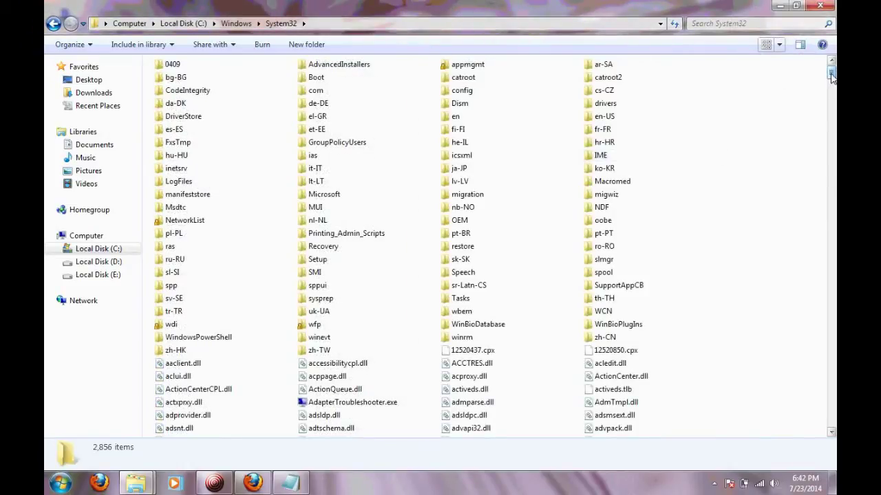
{"action": "left_click", "coordinate": [715, 161]}
{"action": "type", "text": "shu"}
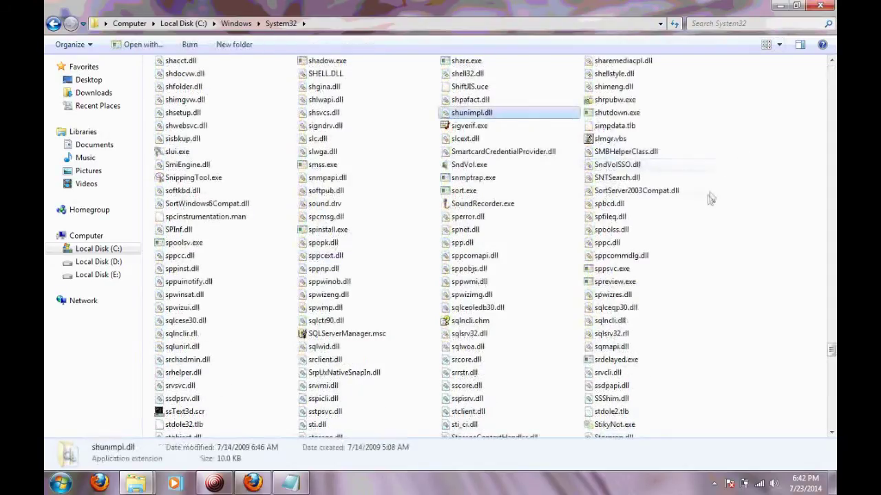
{"action": "left_click", "coordinate": [599, 118]}
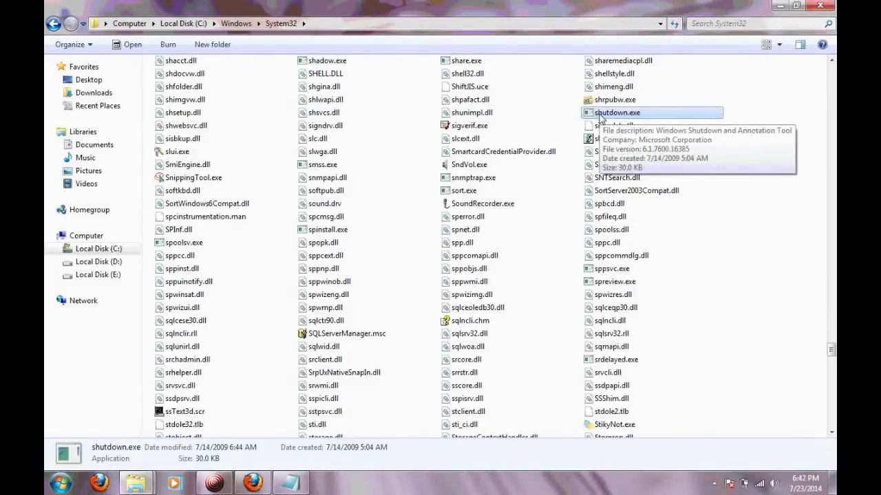
{"action": "left_click", "coordinate": [781, 5]}
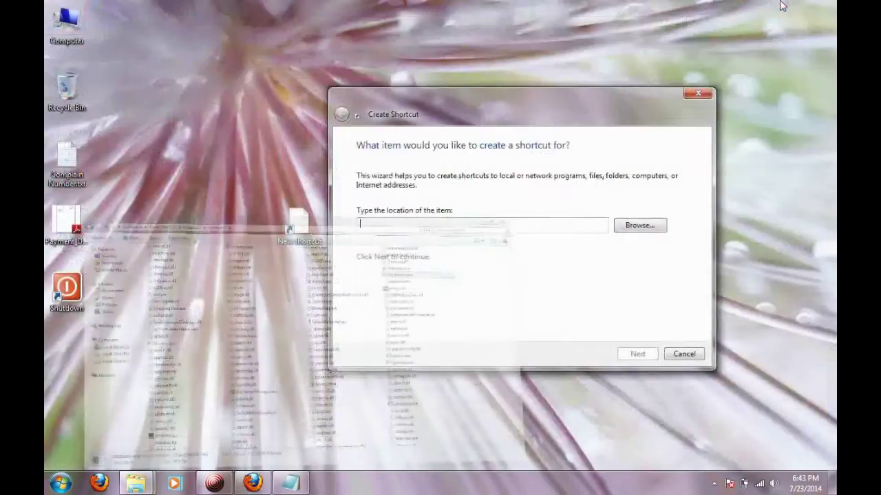
- Browse for the target and expand Computer > Local Disk (C:) > Windows
{"action": "left_click", "coordinate": [649, 226]}
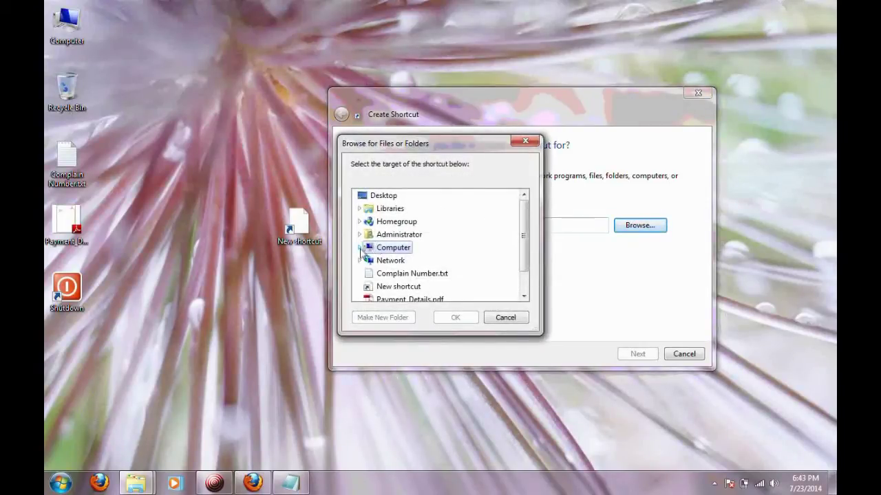
{"action": "left_click", "coordinate": [359, 248]}
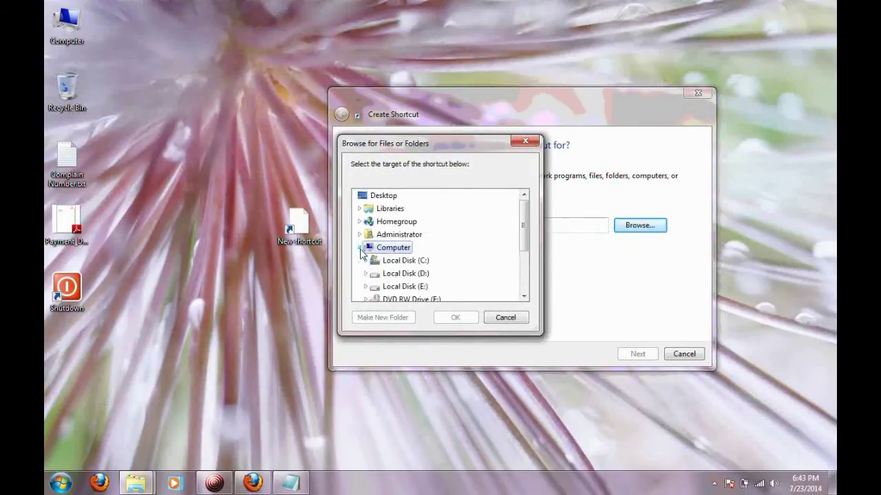
{"action": "double_click", "coordinate": [401, 260]}
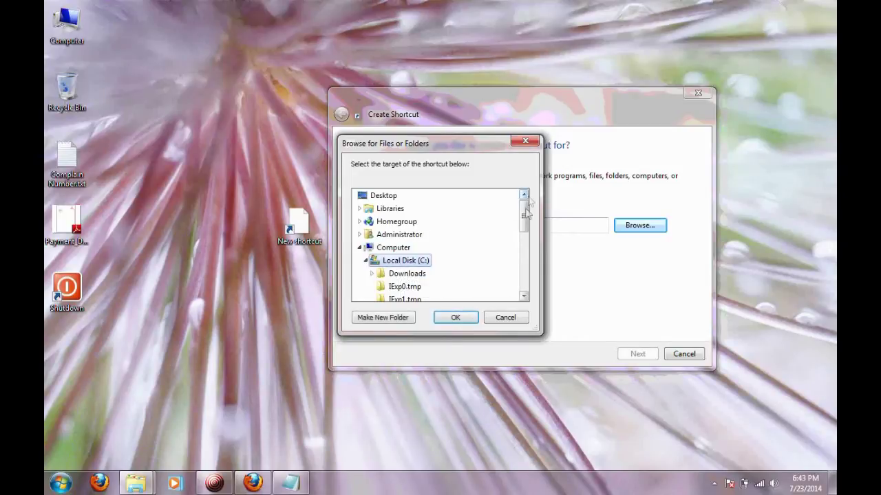
{"action": "left_click_drag", "start_coordinate": [525, 215], "coordinate": [526, 249]}
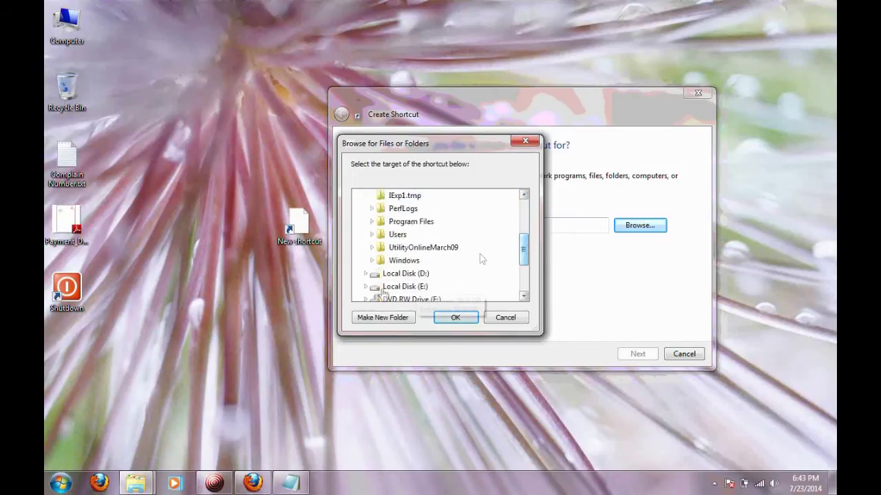
{"action": "double_click", "coordinate": [399, 260]}
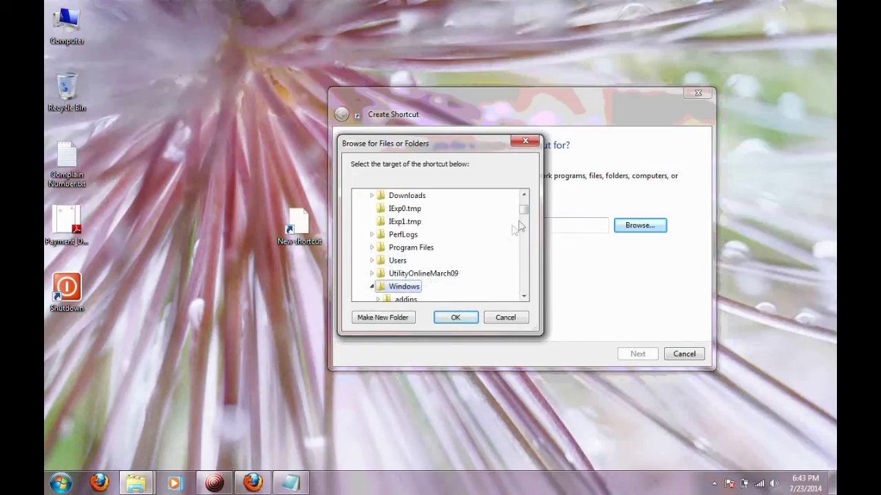
{"action": "left_click_drag", "start_coordinate": [525, 214], "coordinate": [529, 259]}
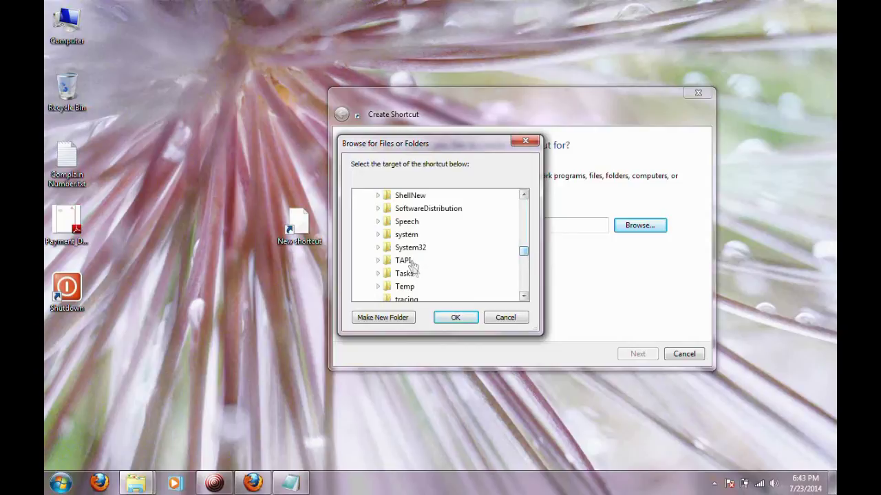
- Expand System32 and select shutdown.exe as the shortcut target
{"action": "double_click", "coordinate": [410, 247]}
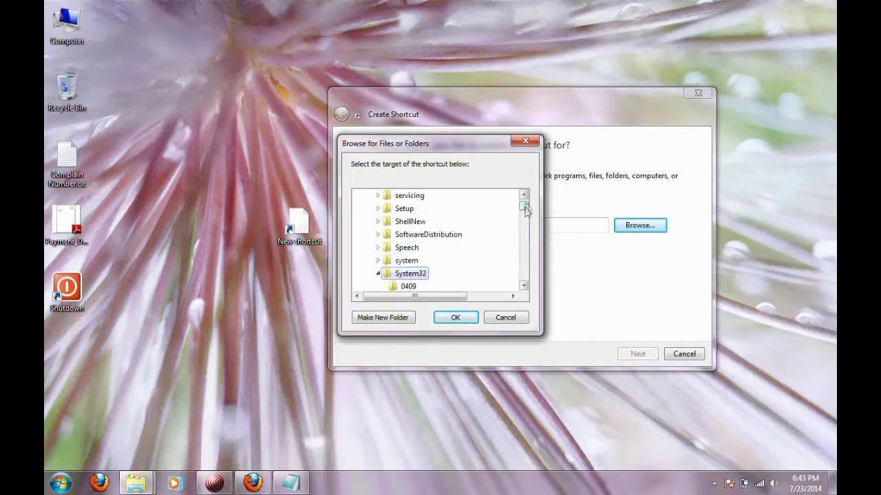
{"action": "left_click_drag", "start_coordinate": [525, 210], "coordinate": [529, 266]}
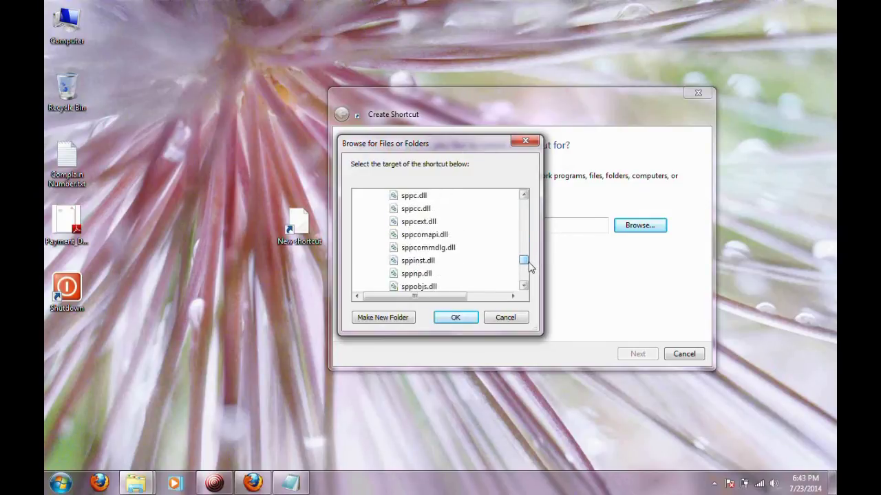
{"action": "left_click", "coordinate": [526, 195]}
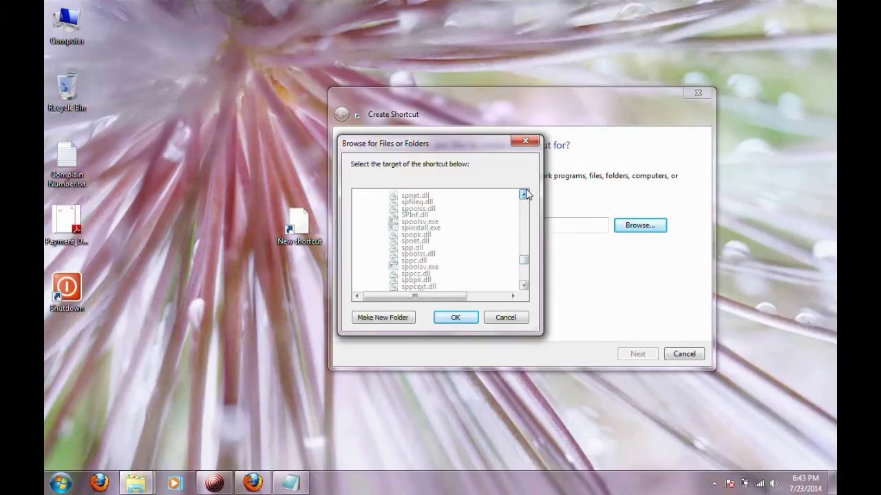
{"action": "left_click_drag", "start_coordinate": [527, 194], "coordinate": [527, 194]}
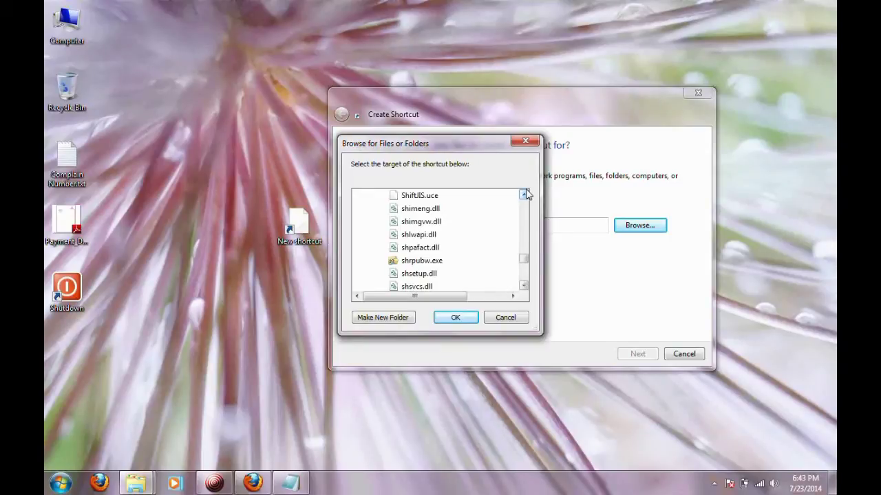
{"action": "left_click", "coordinate": [523, 286]}
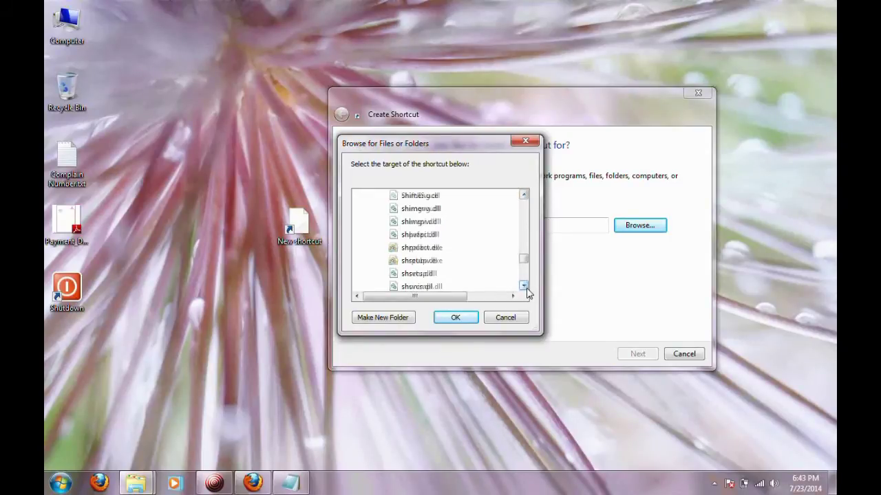
{"action": "left_click", "coordinate": [524, 285]}
{"action": "left_click", "coordinate": [422, 264]}
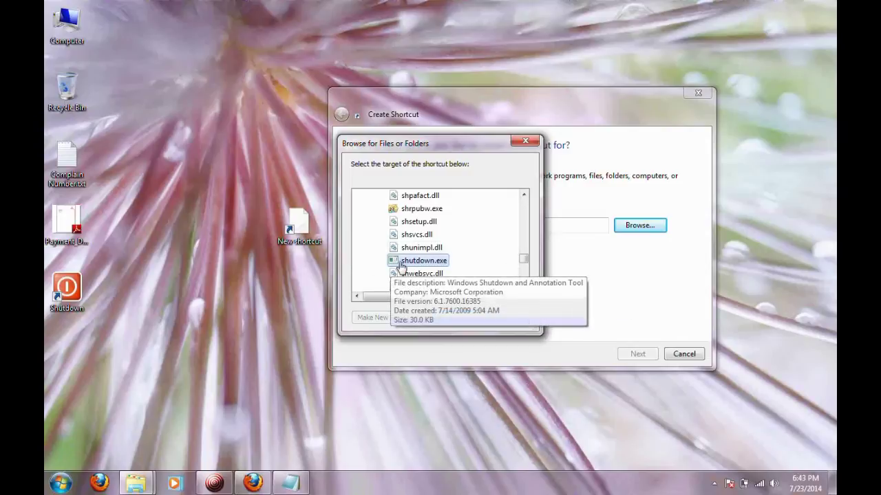
- Accept the shutdown.exe location and delete the old Shutdown desktop shortcut
{"action": "left_click", "coordinate": [453, 322]}
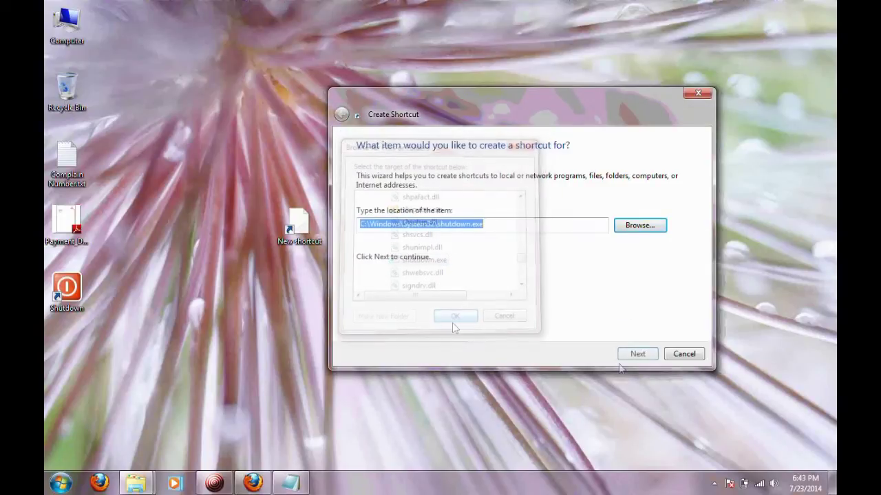
{"action": "left_click", "coordinate": [637, 355]}
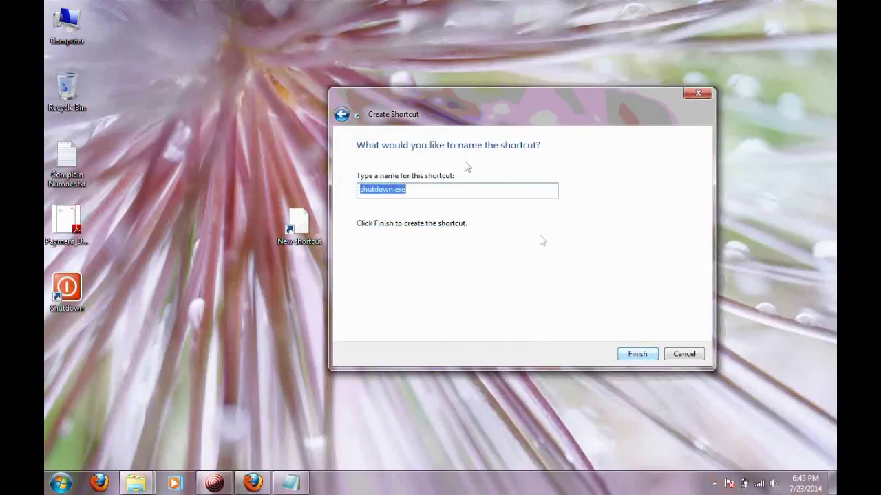
{"action": "left_click", "coordinate": [69, 292]}
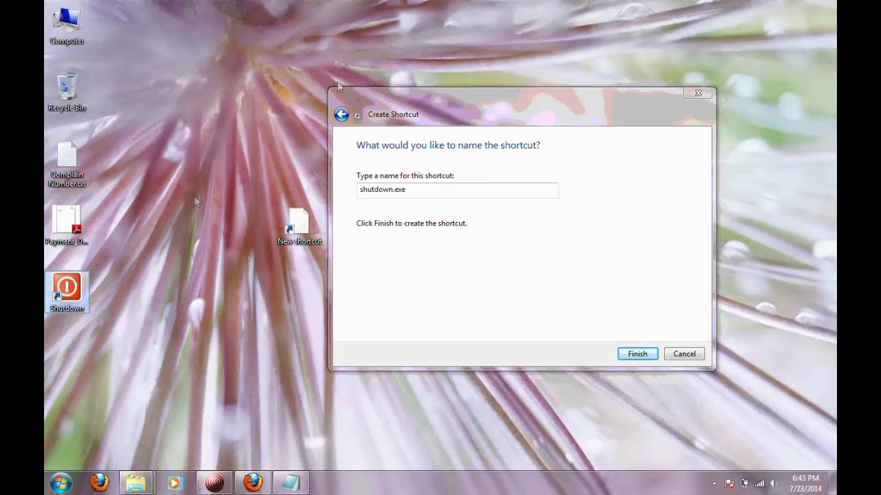
{"action": "key", "text": "Delete"}
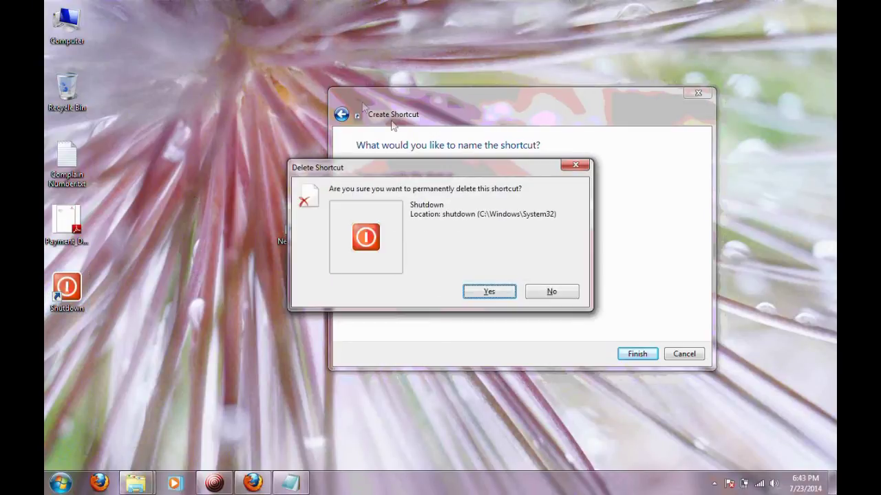
{"action": "left_click", "coordinate": [488, 294]}
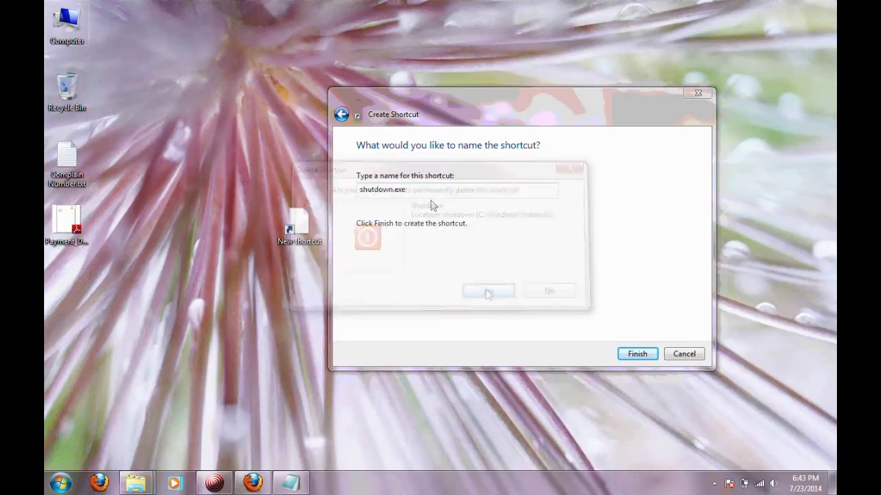
- Name the new shortcut 'GoodBye' and finish the wizard
{"action": "left_click", "coordinate": [418, 196]}
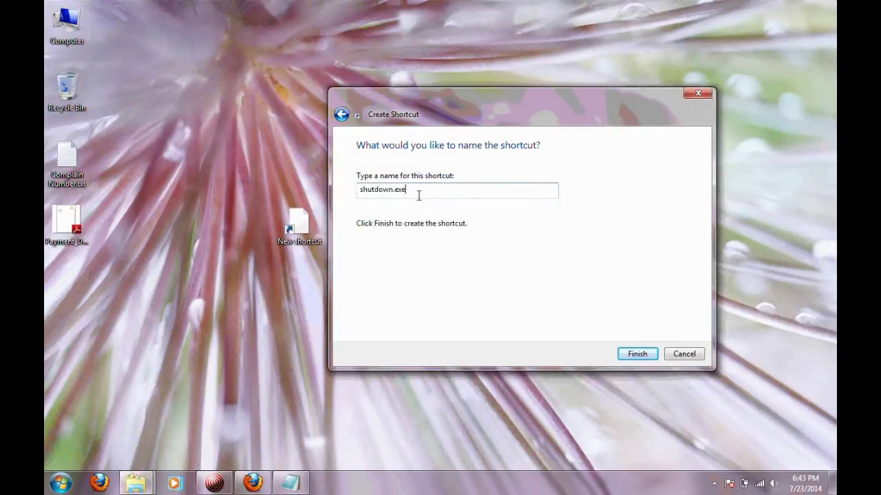
{"action": "double_click", "coordinate": [418, 195]}
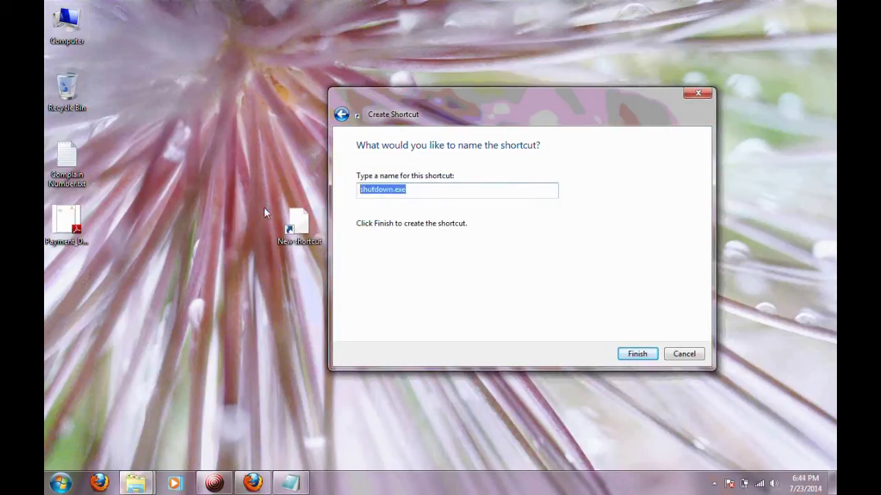
{"action": "type", "text": "Shut"}
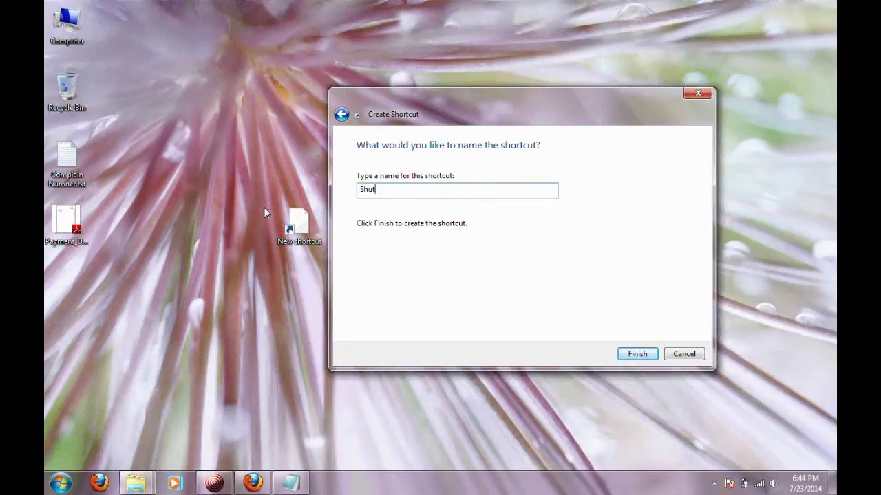
{"action": "type", "text": "down"}
{"action": "key", "text": "ctrl+a"}
{"action": "type", "text": "Good"}
{"action": "type", "text": "Bye"}
{"action": "left_click", "coordinate": [637, 355]}
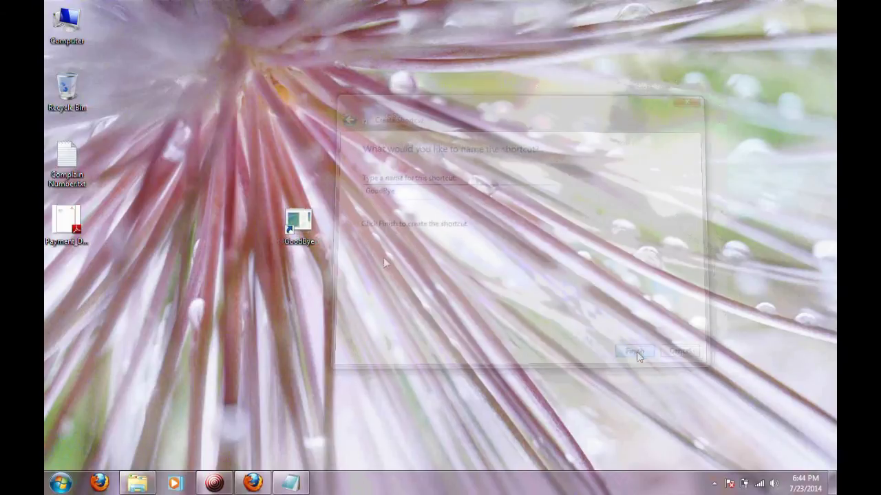
- Open the GoodBye shortcut's Properties and move the window higher
{"action": "left_click_drag", "start_coordinate": [261, 183], "coordinate": [338, 267]}
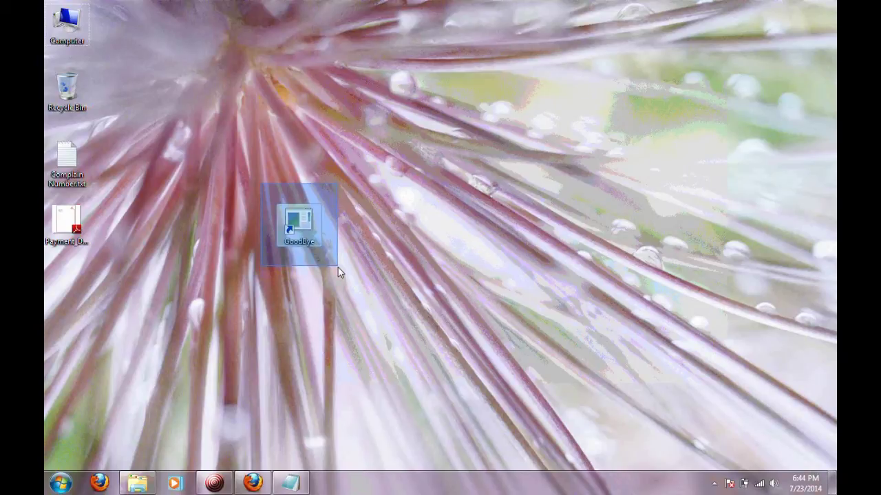
{"action": "left_click_drag", "start_coordinate": [338, 272], "coordinate": [338, 276]}
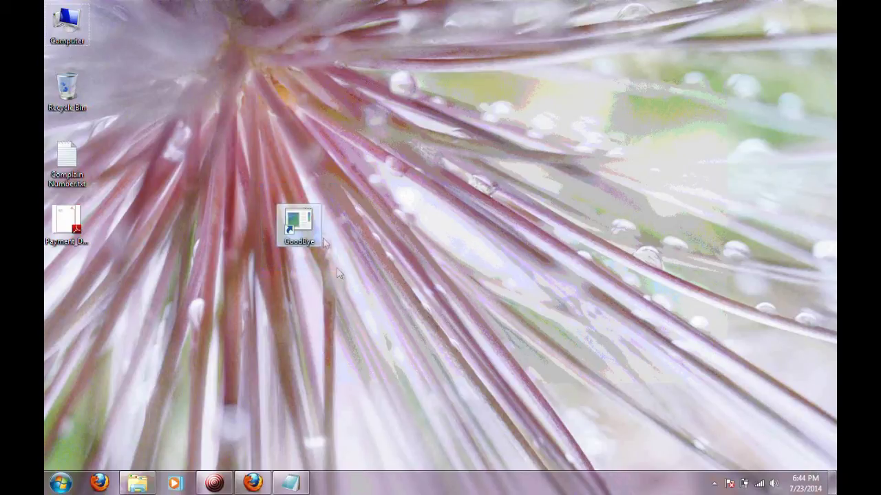
{"action": "right_click", "coordinate": [301, 223]}
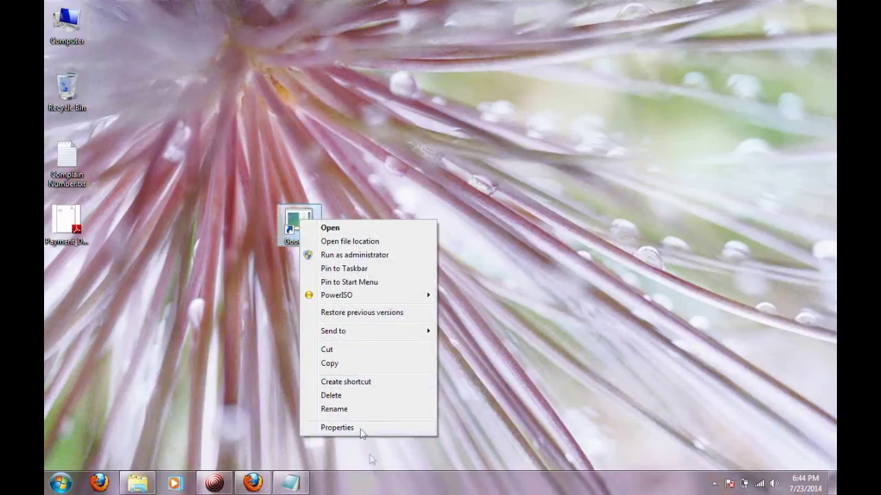
{"action": "left_click", "coordinate": [337, 428]}
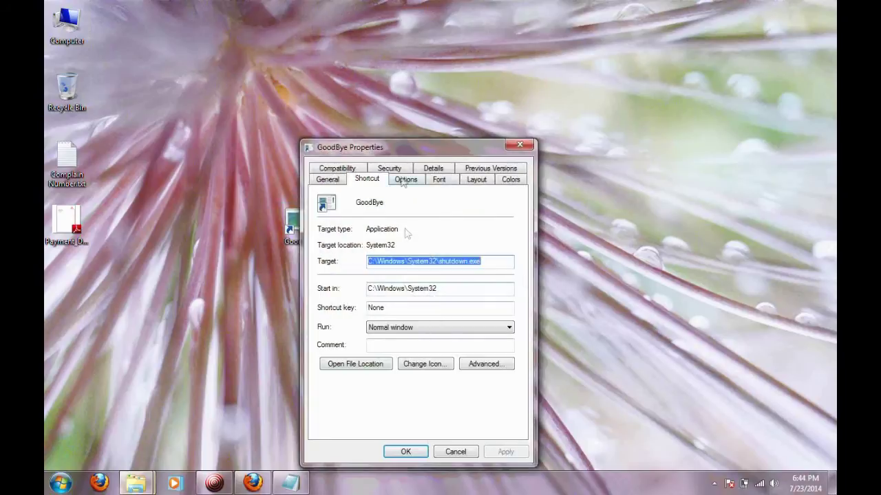
{"action": "left_click_drag", "start_coordinate": [392, 151], "coordinate": [448, 95]}
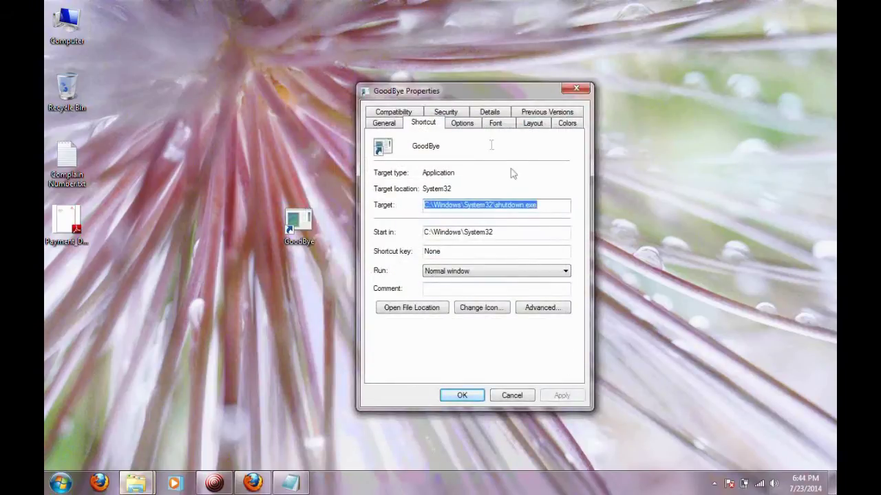
- Place the cursor at the end of GoodBye's Target path and bring up Run
{"action": "left_click", "coordinate": [547, 205]}
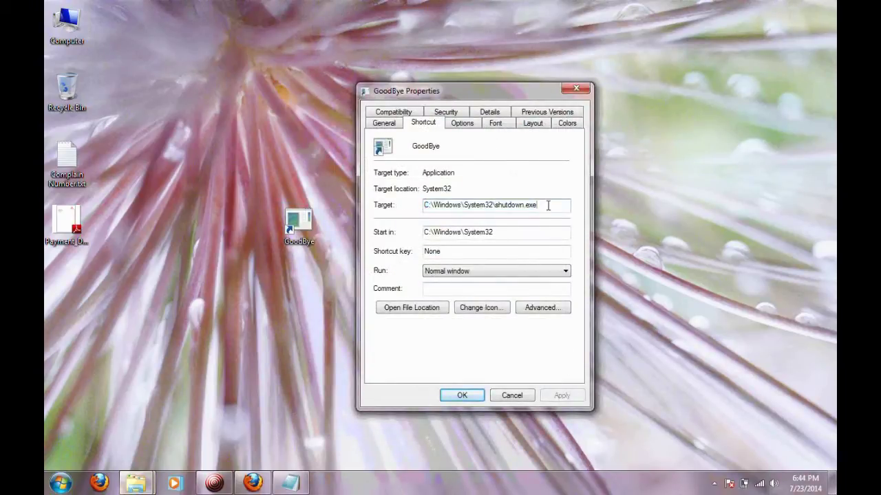
{"action": "left_click", "coordinate": [418, 122]}
{"action": "left_click", "coordinate": [547, 207]}
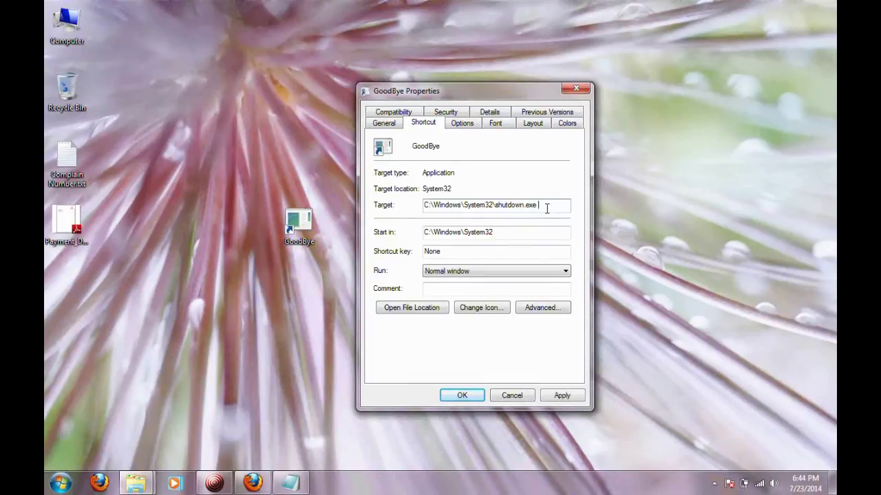
{"action": "key", "text": "super+r"}
- Launch Notepad via Run and set its font to Lucida Console size 20
{"action": "type", "text": "notepad"}
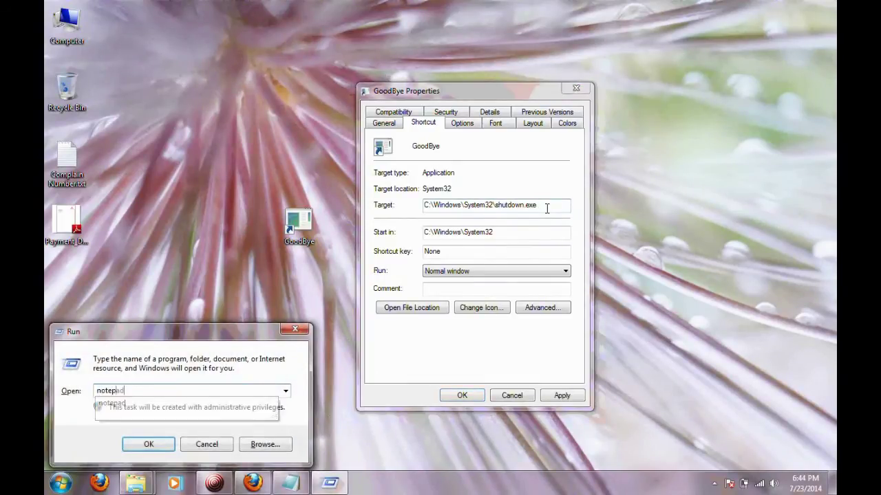
{"action": "key", "text": "Return"}
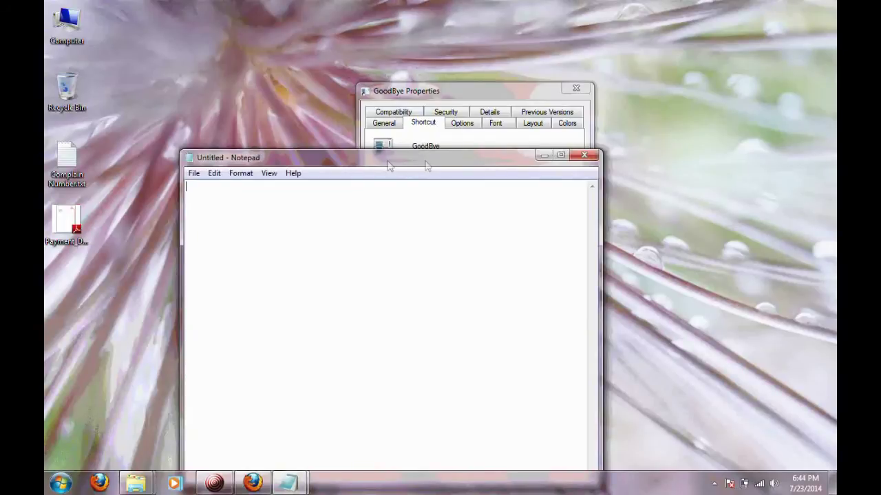
{"action": "mouse_move", "coordinate": [428, 160]}
{"action": "left_mouse_down"}
{"action": "mouse_move", "coordinate": [341, 142]}
{"action": "mouse_move", "coordinate": [307, 146]}
{"action": "left_mouse_up"}
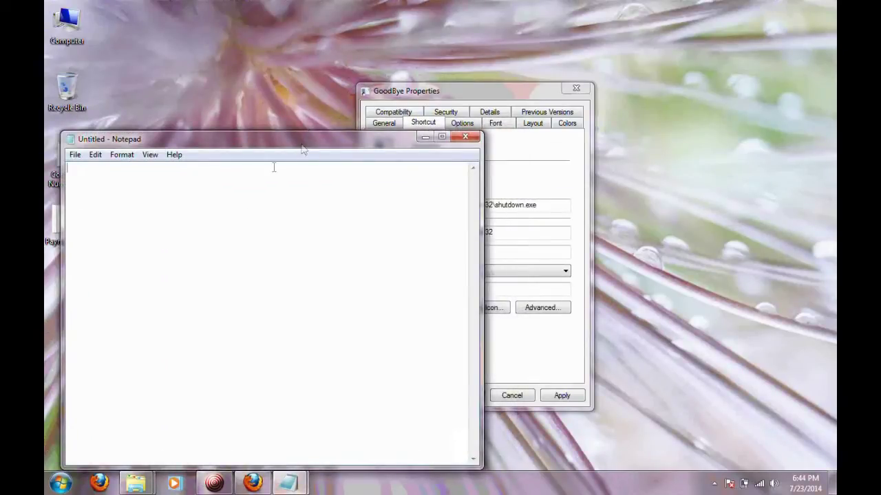
{"action": "left_click", "coordinate": [122, 155]}
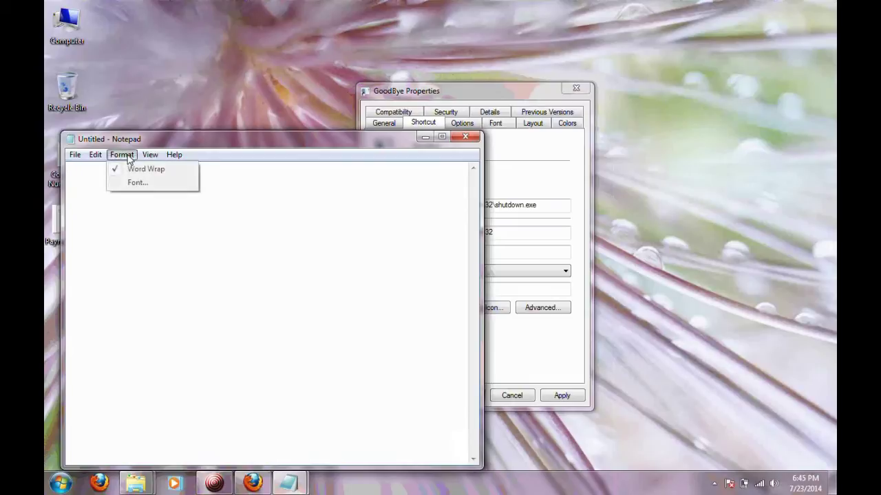
{"action": "left_click", "coordinate": [142, 183]}
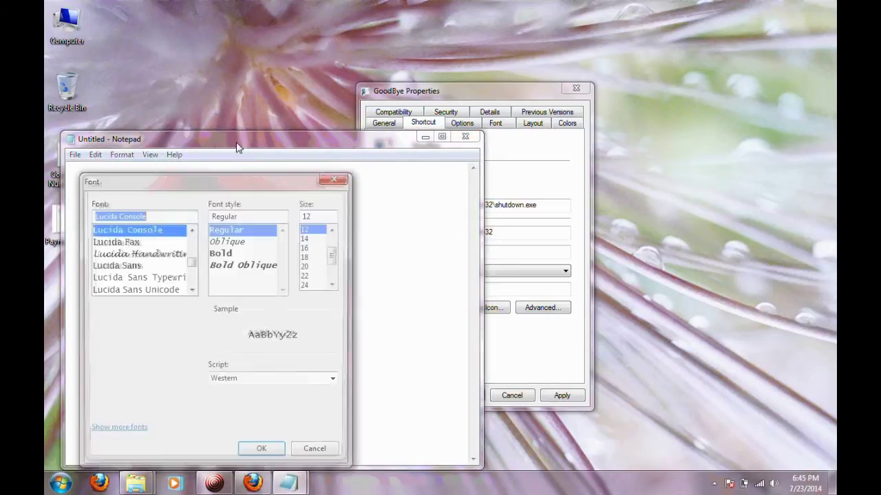
{"action": "left_click", "coordinate": [307, 267]}
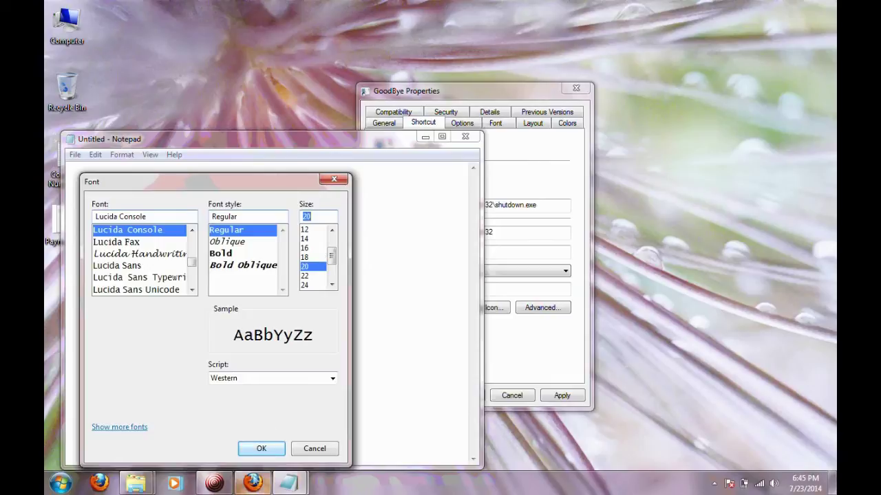
{"action": "left_click", "coordinate": [259, 449]}
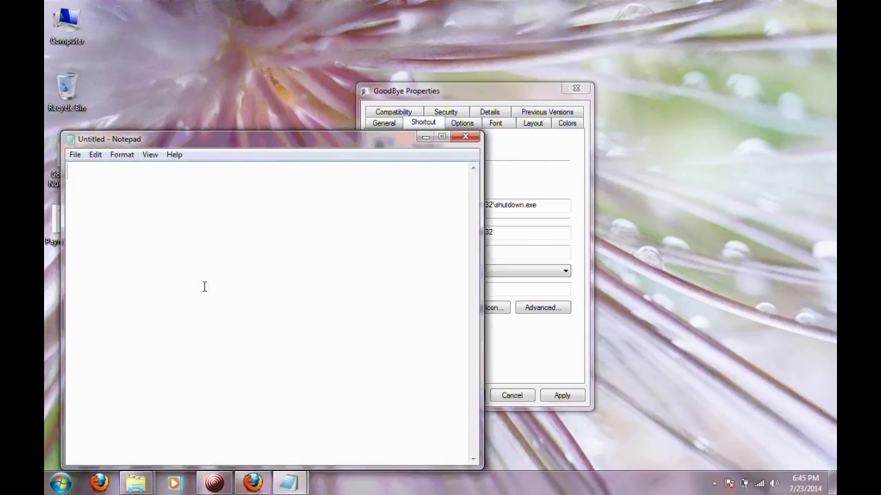
- Type the switches '-s -t 20' in Notepad, correcting the typos
{"action": "type", "text": "-"}
{"action": "type", "text": "s "}
{"action": "type", "text": "-"}
{"action": "type", "text": "r"}
{"action": "key", "text": "BackSpace"}
{"action": "key", "text": "BackSpace"}
{"action": "type", "text": "t "}
{"action": "type", "text": "00"}
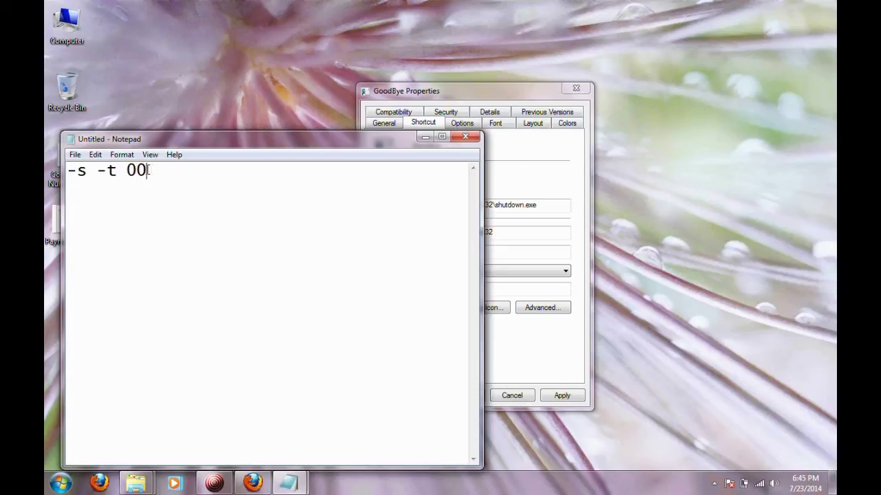
{"action": "left_click_drag", "start_coordinate": [137, 170], "coordinate": [126, 170]}
{"action": "left_click", "coordinate": [130, 170]}
- Copy the '-s -t 20' line and close Notepad without saving
{"action": "left_click_drag", "start_coordinate": [148, 170], "coordinate": [57, 172]}
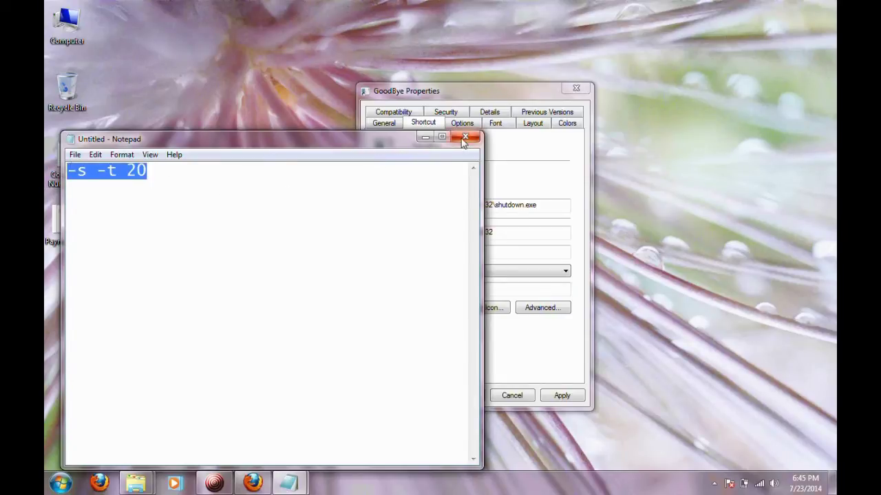
{"action": "right_click", "coordinate": [111, 172]}
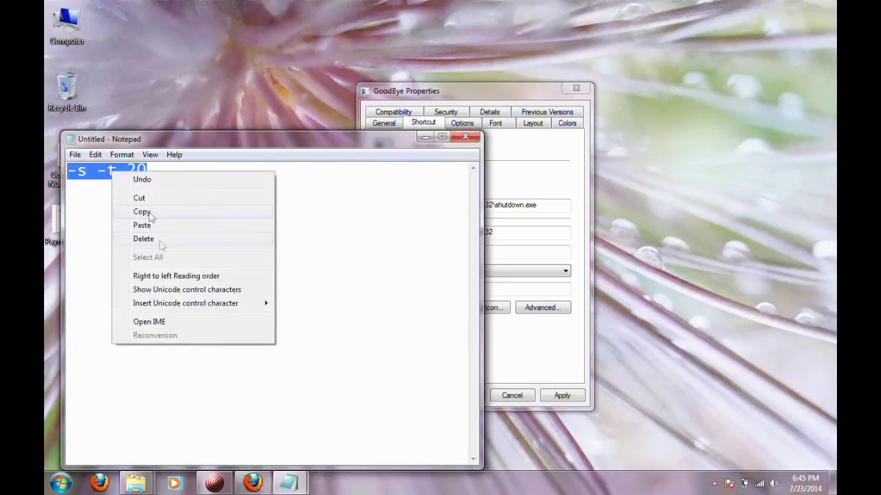
{"action": "left_click", "coordinate": [149, 213]}
{"action": "left_click", "coordinate": [466, 139]}
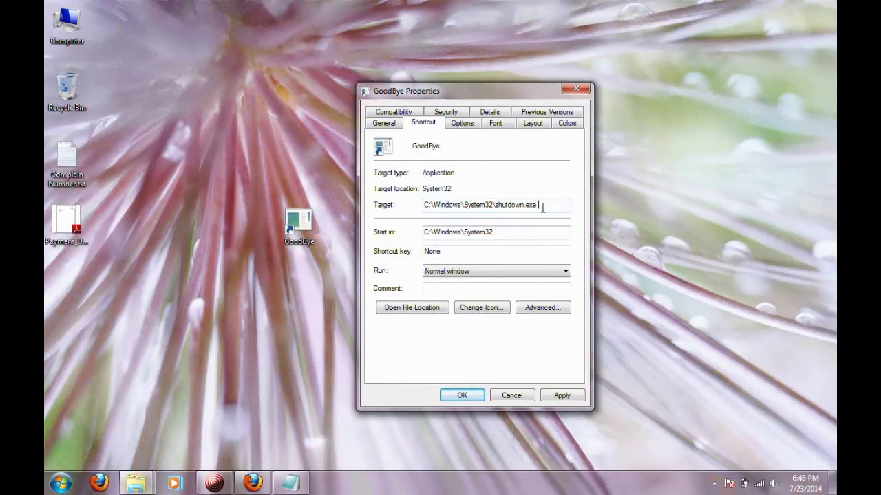
- Paste '-s -t 20' after shutdown.exe in GoodBye's Target field
{"action": "key", "text": "ctrl+v"}
{"action": "left_click", "coordinate": [297, 234]}
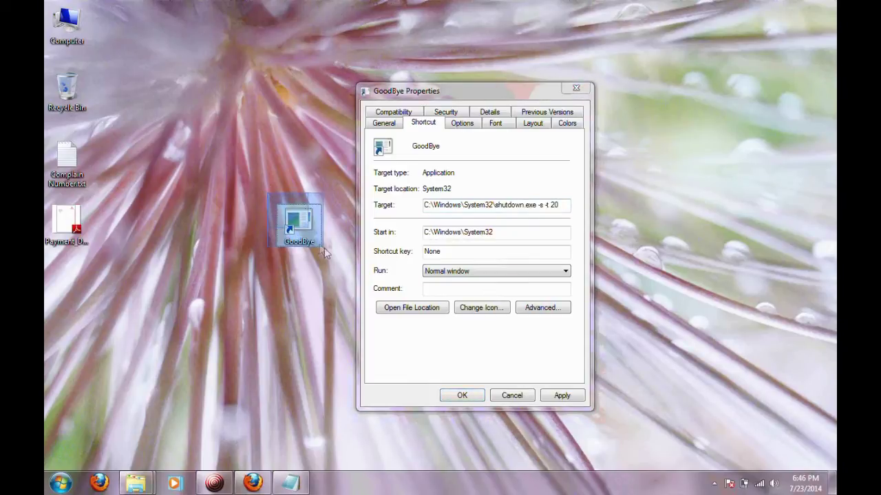
{"action": "left_click", "coordinate": [418, 291]}
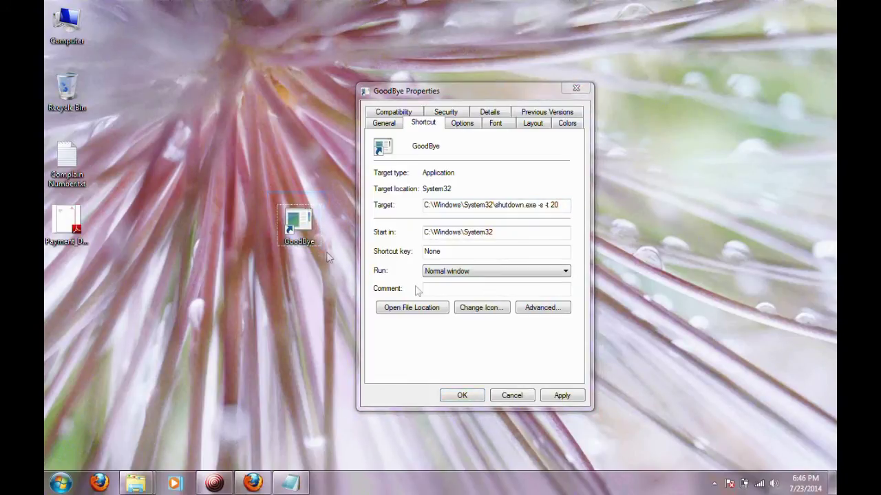
- Give GoodBye the red power icon and close its Properties with OK
{"action": "left_click", "coordinate": [475, 307]}
{"action": "left_click", "coordinate": [536, 250]}
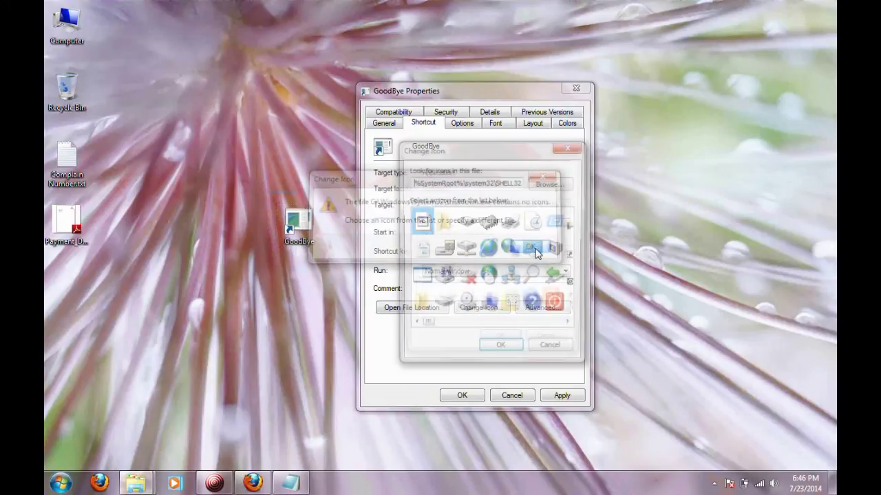
{"action": "left_click", "coordinate": [557, 307]}
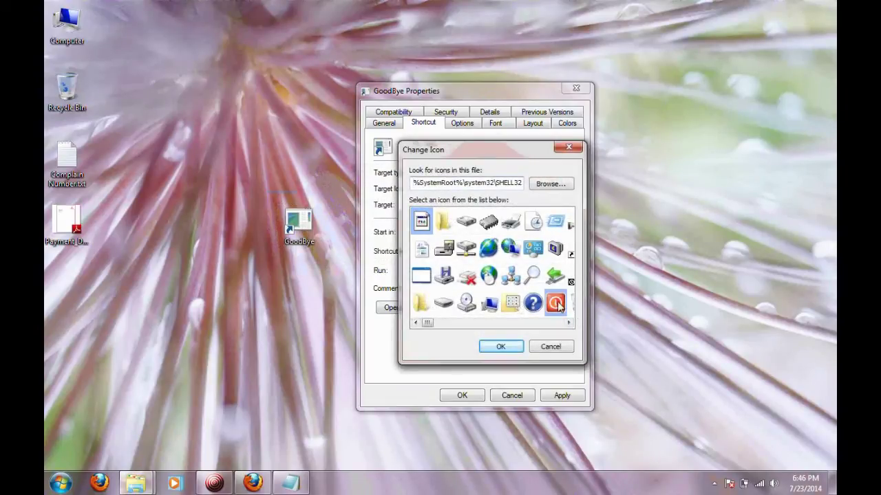
{"action": "left_click", "coordinate": [501, 348]}
{"action": "left_click", "coordinate": [461, 396]}
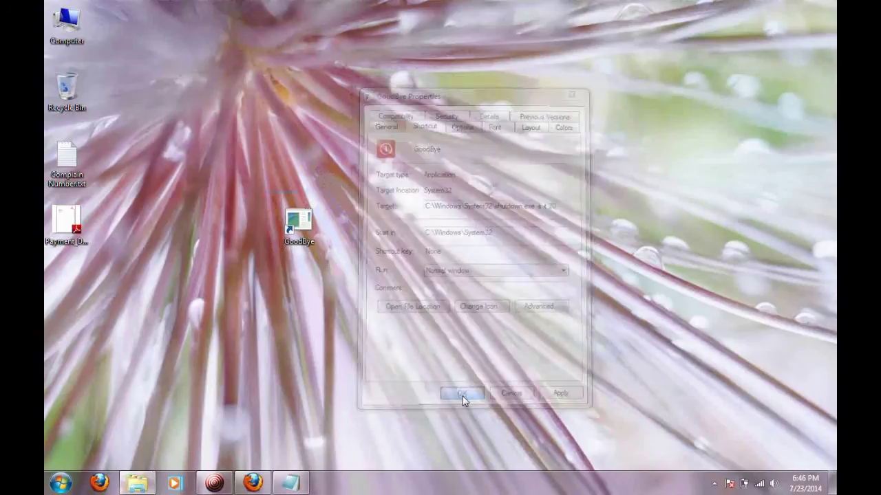
{"action": "left_click_drag", "start_coordinate": [266, 187], "coordinate": [335, 260]}
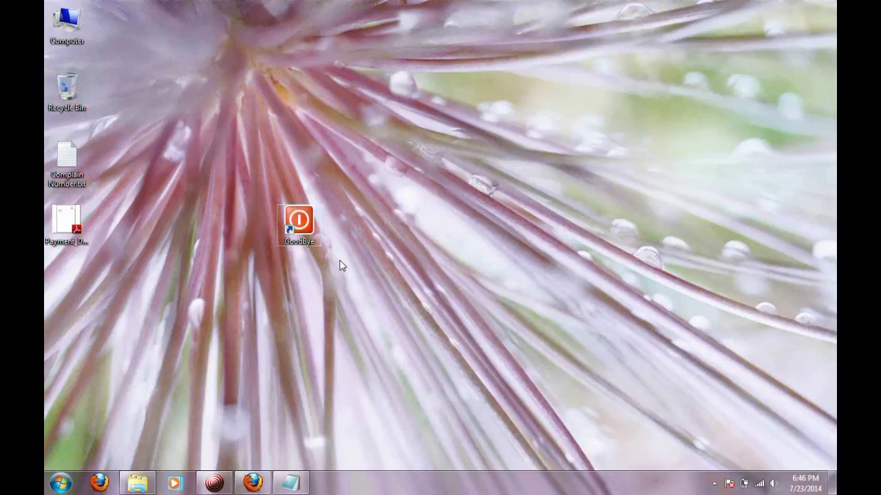
- Double-click GoodBye to start shutdown and close the under-a-minute warning
{"action": "left_click_drag", "start_coordinate": [340, 265], "coordinate": [270, 196]}
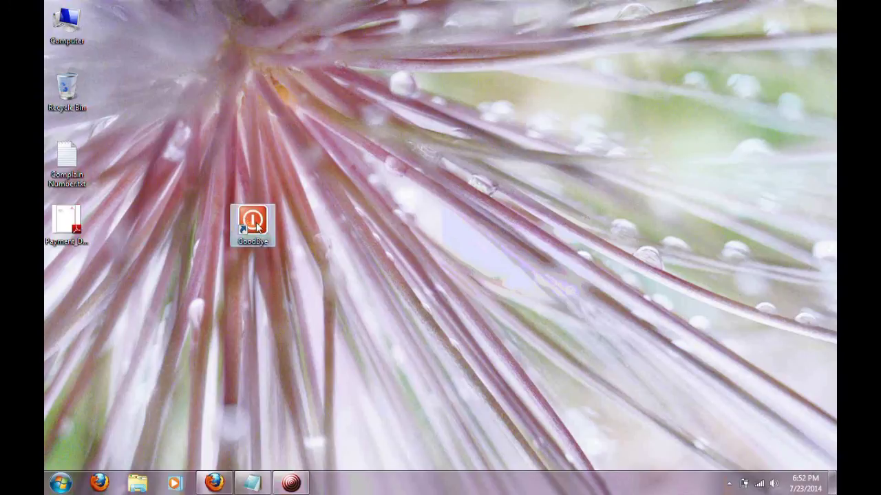
{"action": "double_click", "coordinate": [256, 227]}
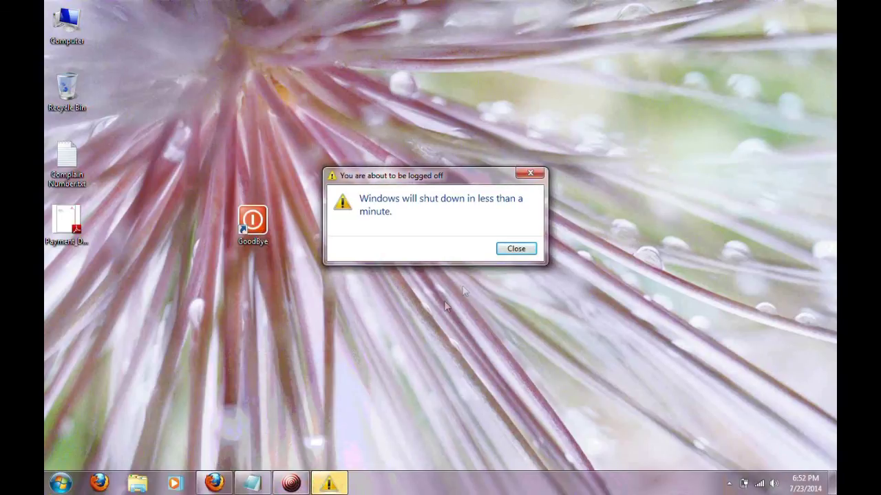
{"action": "left_click_drag", "start_coordinate": [431, 180], "coordinate": [168, 60]}
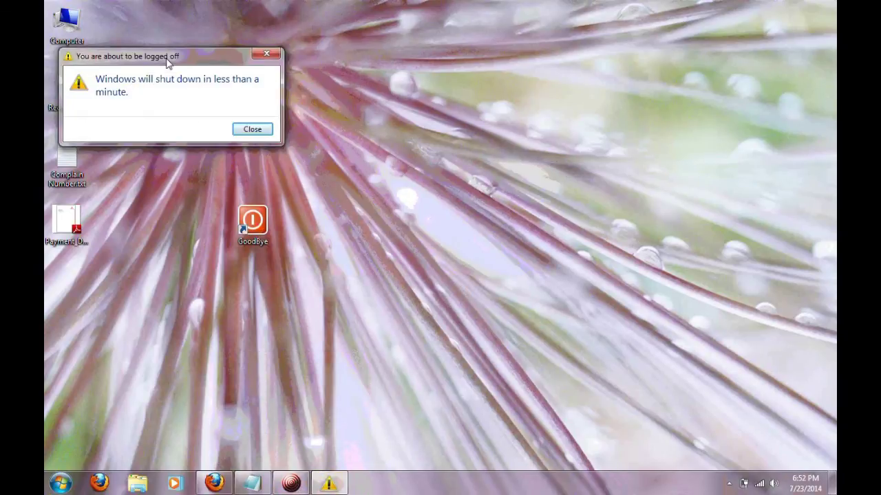
{"action": "left_click", "coordinate": [252, 130]}
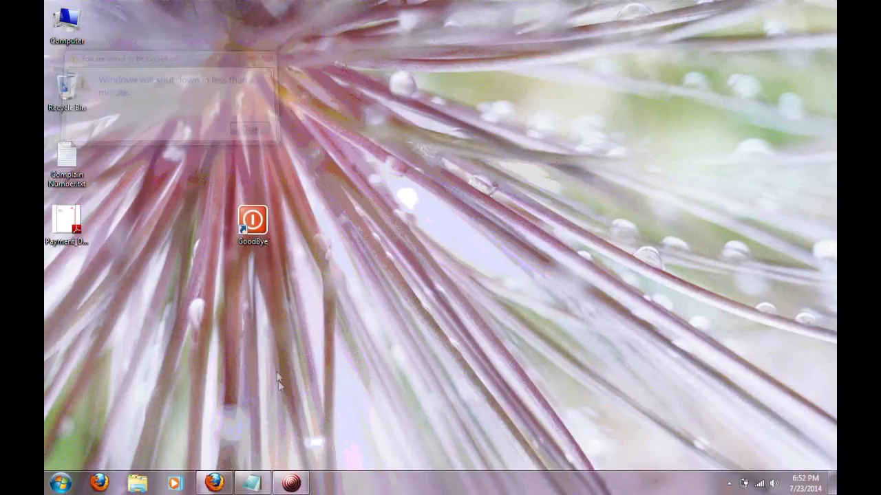